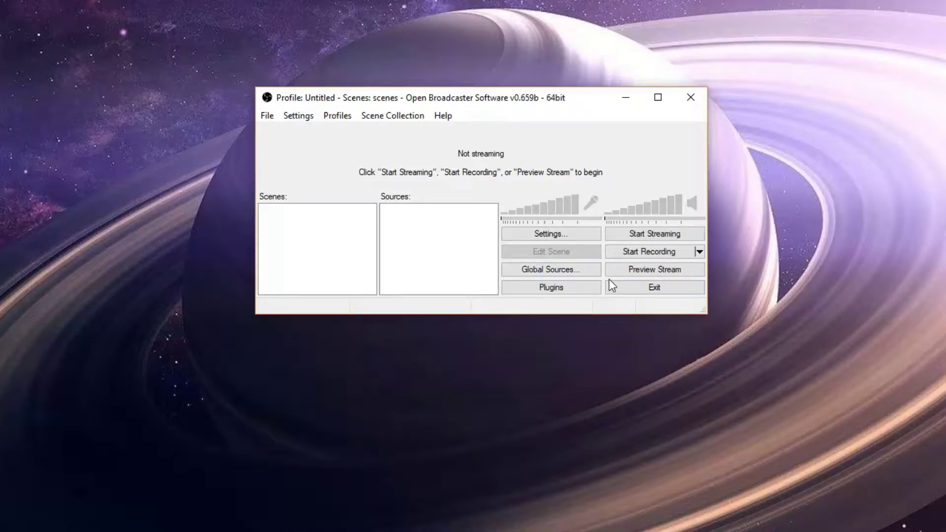
Use a custom 1920x1080 base resolution and replace the frame rate with 60 FPS
{"action": "left_click", "coordinate": [574, 237]}
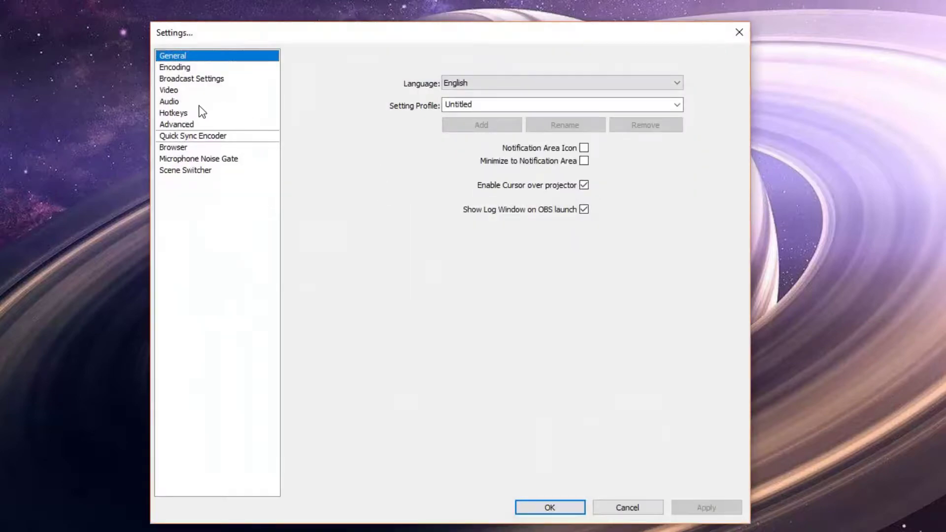
{"action": "left_click", "coordinate": [212, 89]}
{"action": "double_click", "coordinate": [458, 101]}
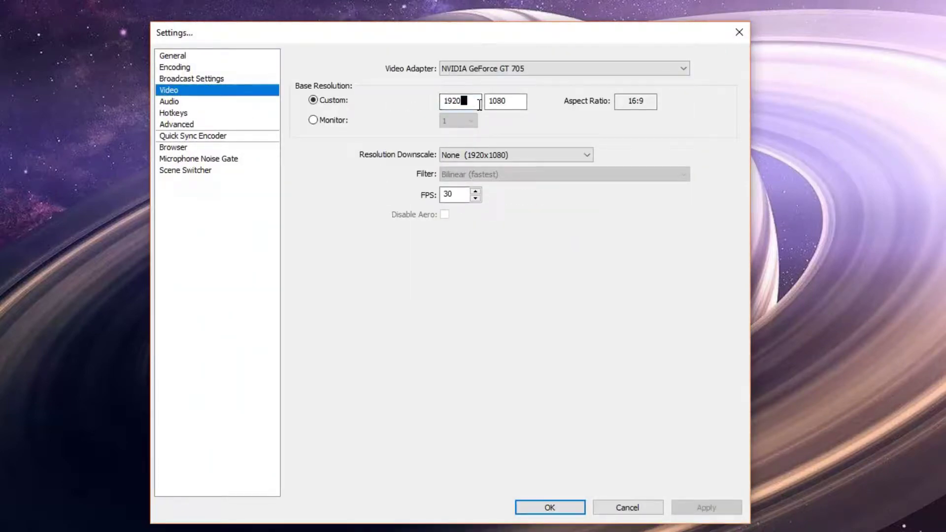
{"action": "double_click", "coordinate": [505, 100]}
{"action": "double_click", "coordinate": [635, 101]}
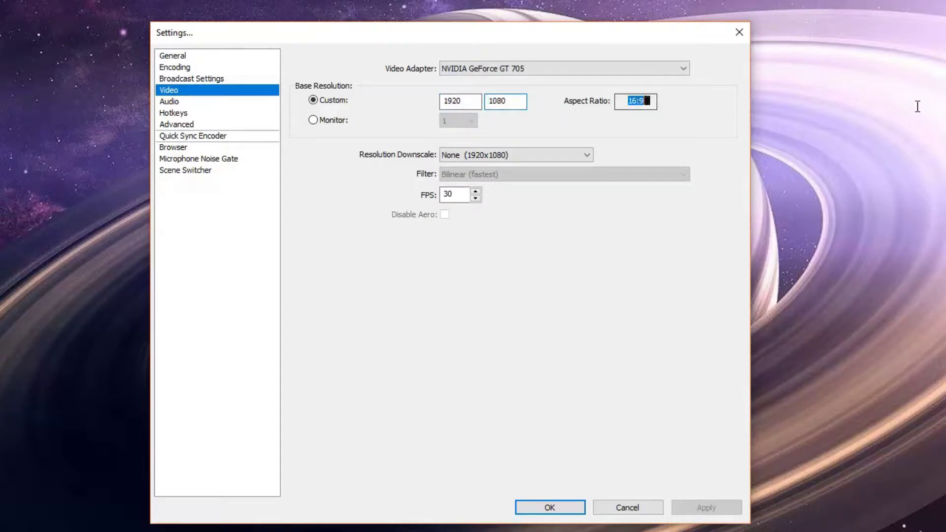
{"action": "left_click", "coordinate": [313, 121]}
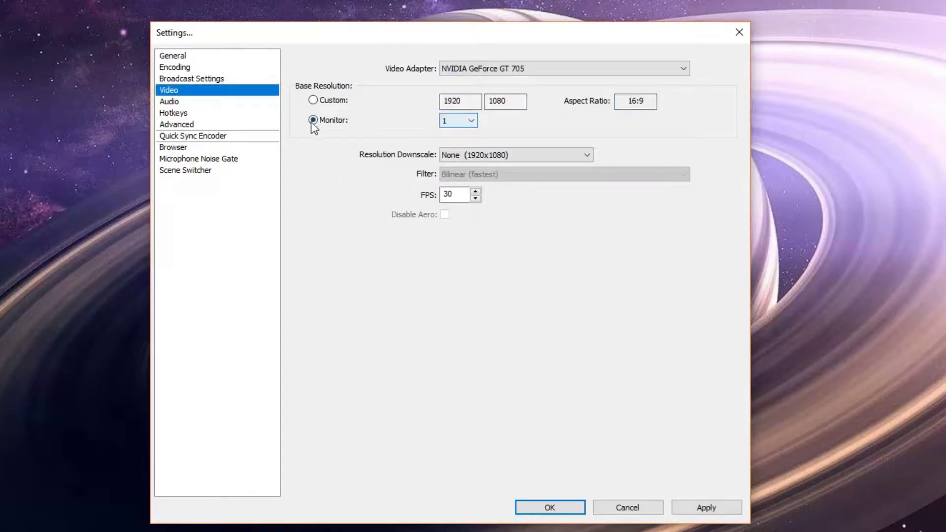
{"action": "left_click", "coordinate": [312, 99]}
{"action": "double_click", "coordinate": [453, 193]}
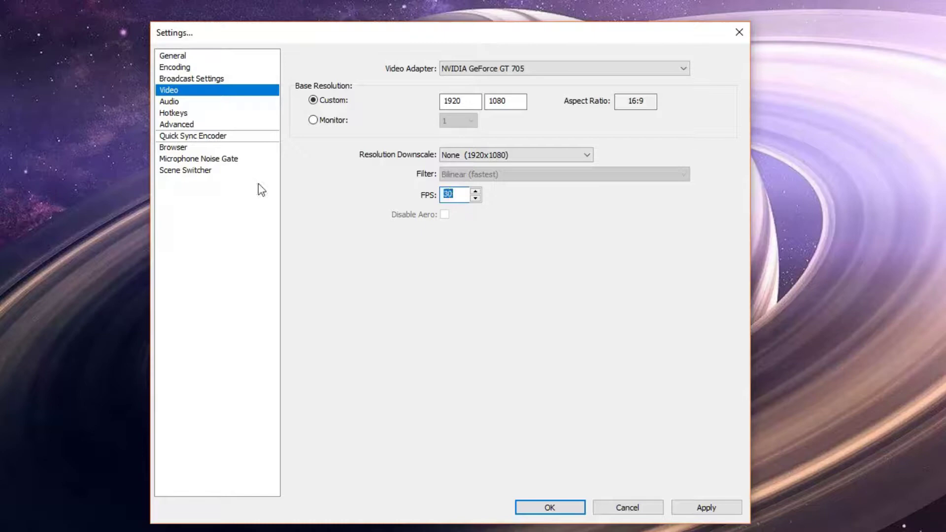
{"action": "key", "text": "BackSpace"}
{"action": "type", "text": "60"}
Apply the video changes, try the IDT microphone, then set the microphone back to Disable
{"action": "left_click", "coordinate": [171, 101]}
{"action": "left_click", "coordinate": [393, 326]}
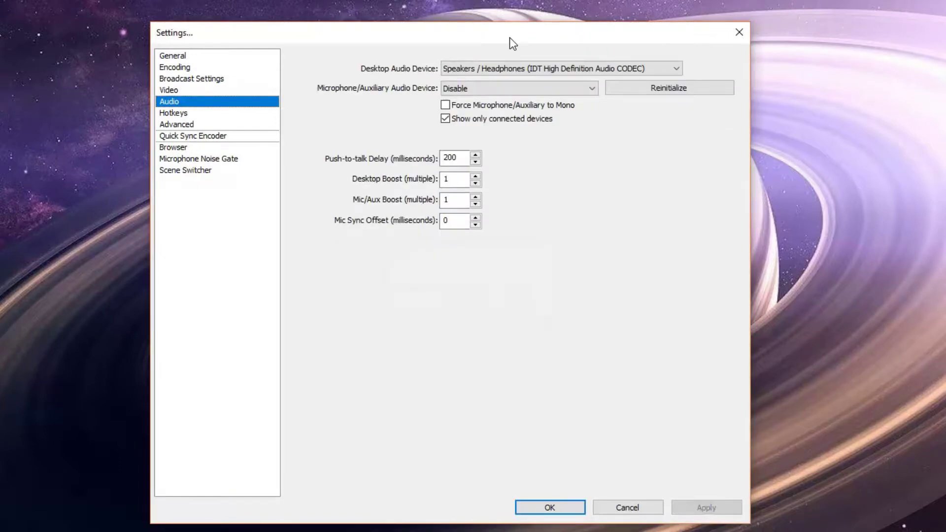
{"action": "left_click", "coordinate": [511, 71]}
{"action": "left_click", "coordinate": [506, 91]}
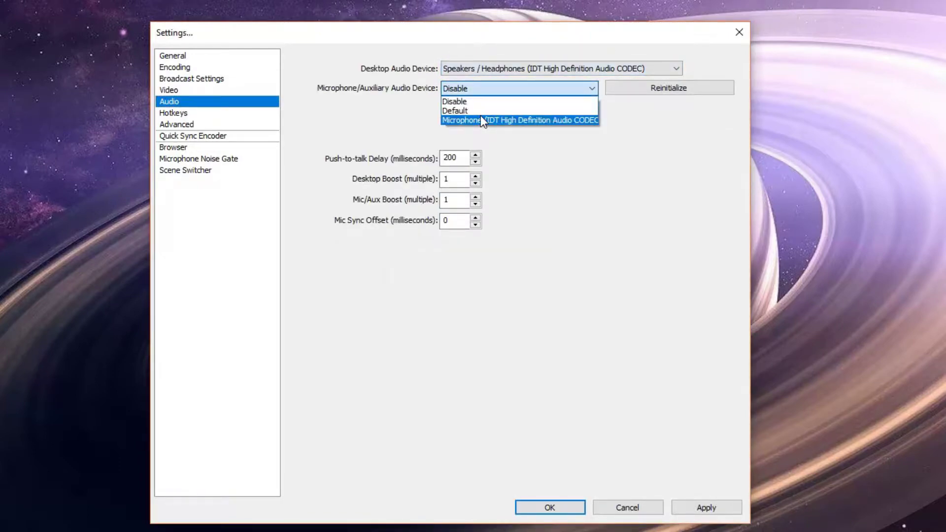
{"action": "left_click", "coordinate": [478, 119]}
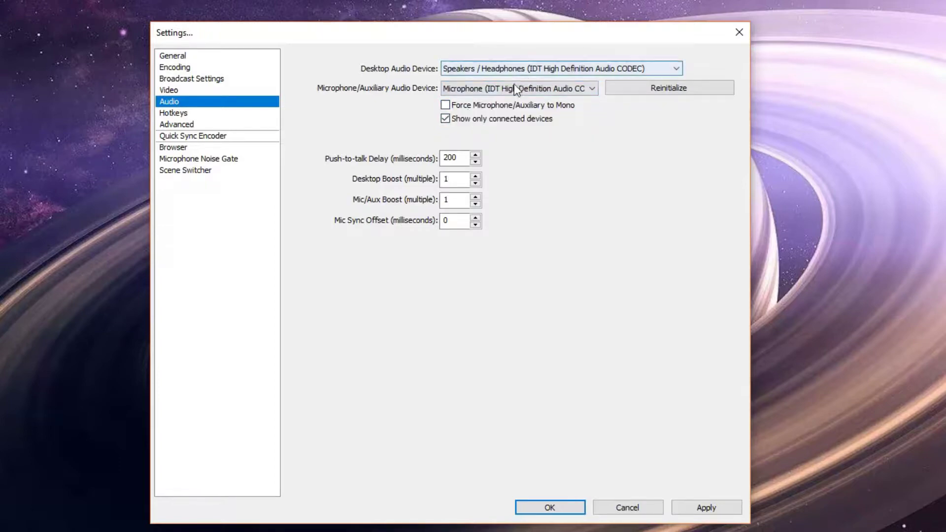
{"action": "left_click", "coordinate": [515, 88]}
{"action": "left_click", "coordinate": [465, 98]}
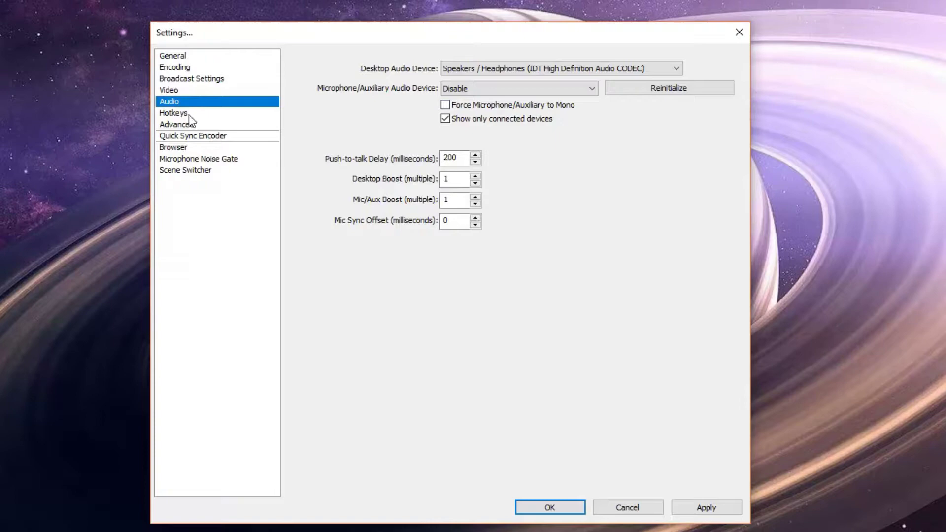
Apply the audio changes, bind Mute/Unmute Desktop to 8, and save and close settings
{"action": "left_click", "coordinate": [175, 114]}
{"action": "left_click", "coordinate": [391, 326]}
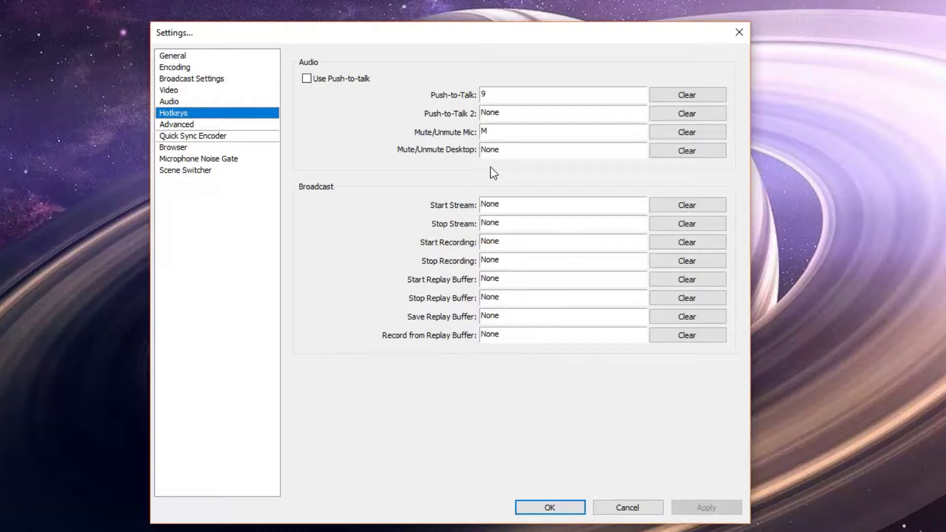
{"action": "left_click", "coordinate": [503, 151]}
{"action": "key", "text": "8"}
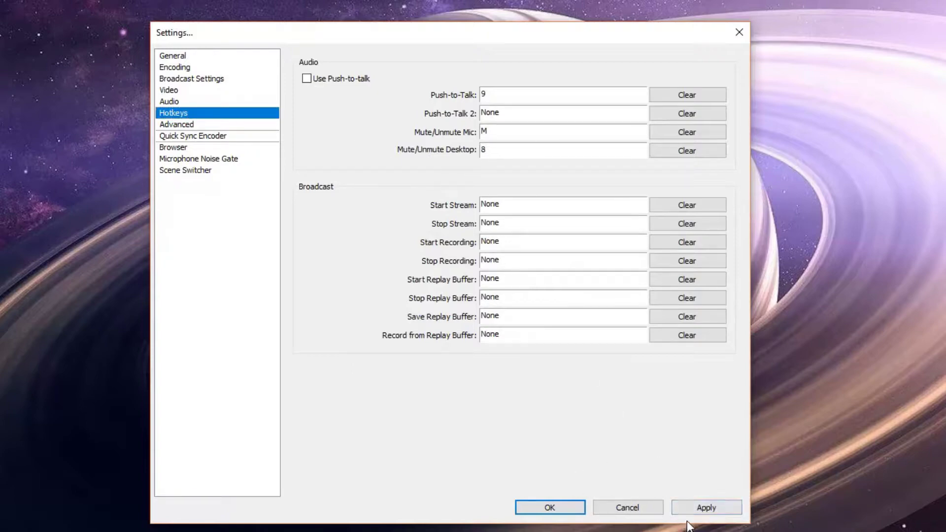
{"action": "left_click", "coordinate": [706, 509]}
{"action": "left_click", "coordinate": [551, 508]}
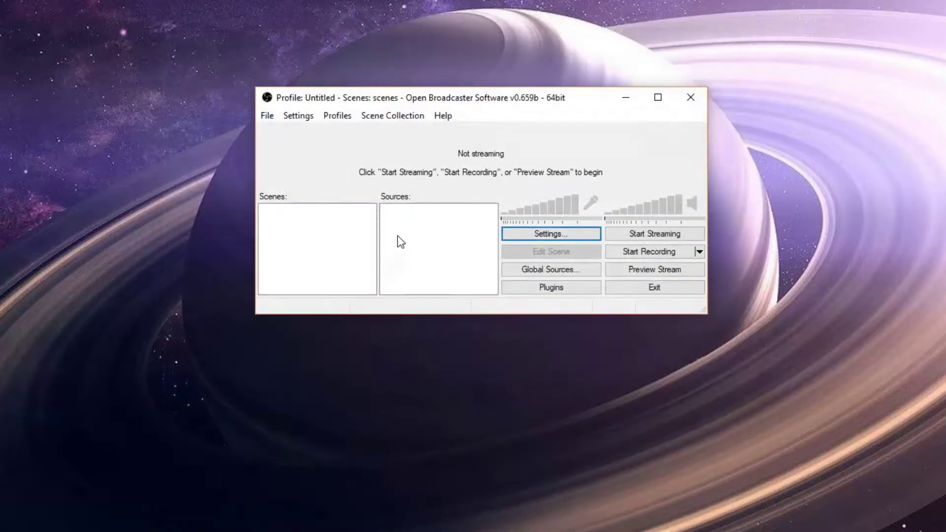
Create a scene named Steam1 through the Scenes list's Add Scene option
{"action": "right_click", "coordinate": [300, 224]}
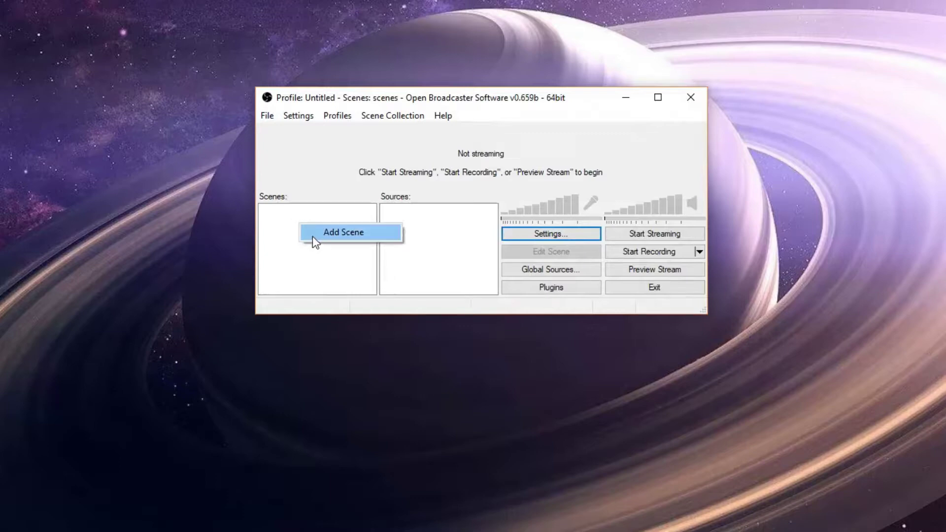
{"action": "left_click", "coordinate": [343, 232]}
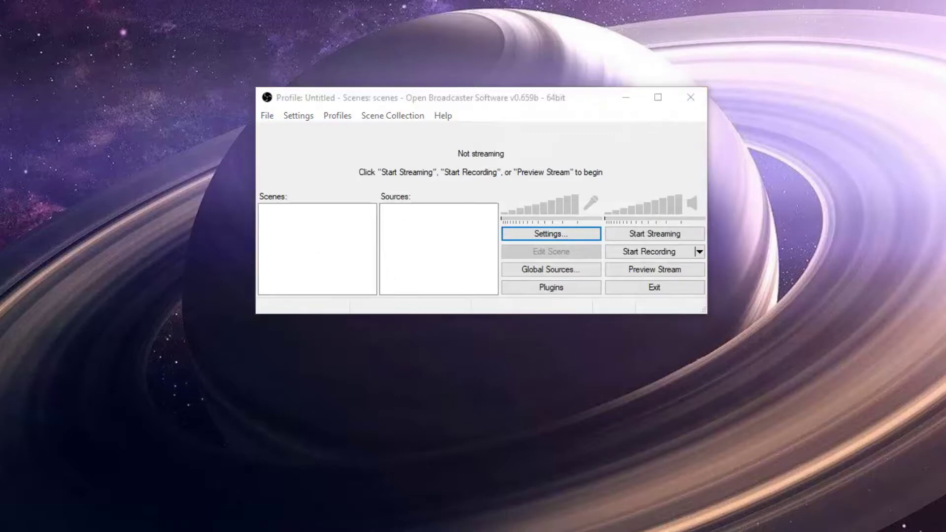
{"action": "right_click", "coordinate": [306, 222]}
{"action": "left_click", "coordinate": [295, 252]}
{"action": "right_click", "coordinate": [312, 218]}
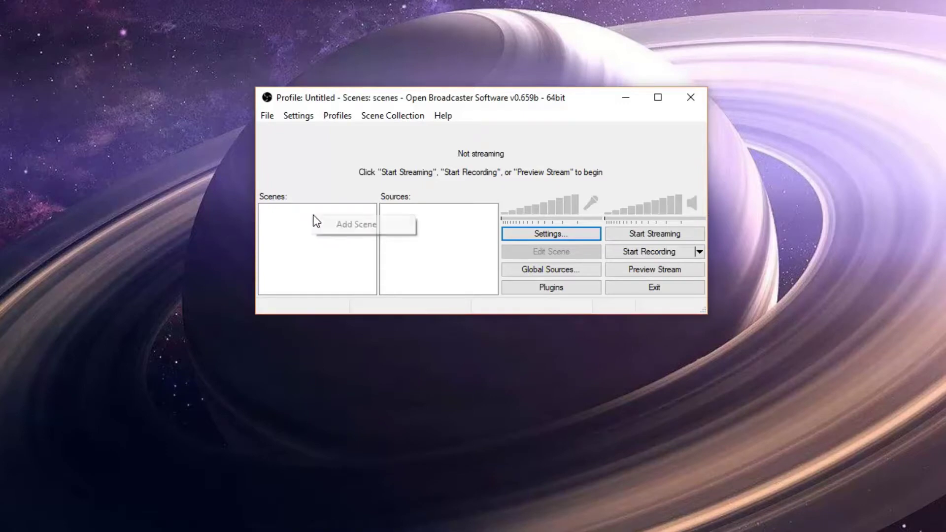
{"action": "left_click", "coordinate": [356, 224]}
{"action": "key", "text": "BackSpace"}
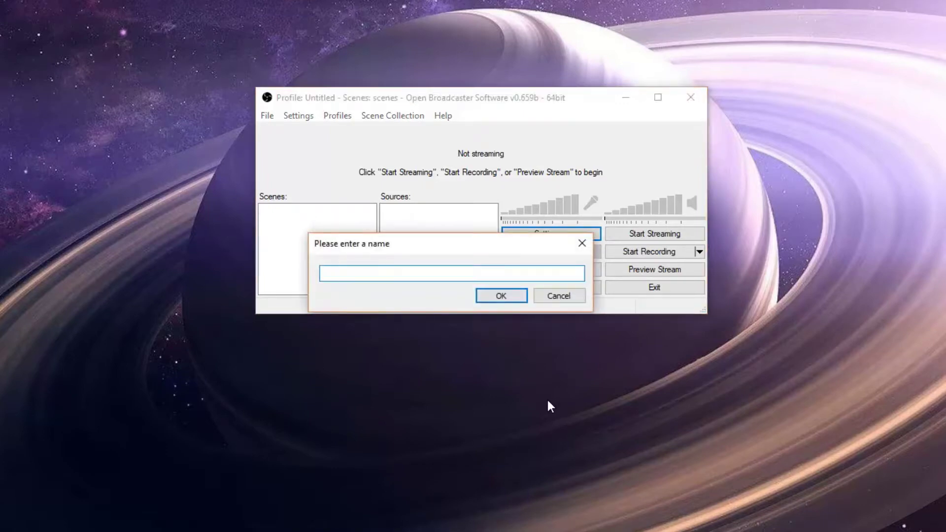
{"action": "type", "text": "Steam1"}
{"action": "key", "text": "Return"}
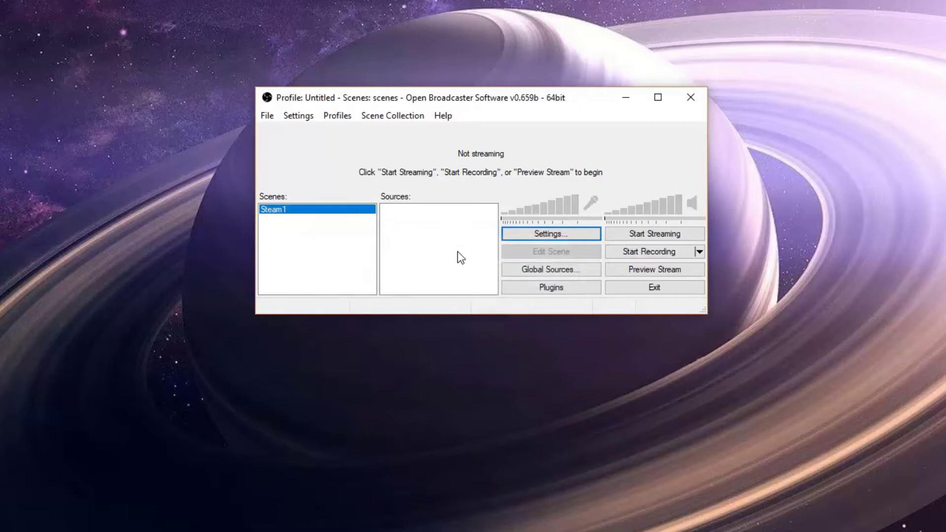
Add a Window Capture source named Steam to Steam1
{"action": "right_click", "coordinate": [458, 258]}
{"action": "mouse_move", "coordinate": [482, 237]}
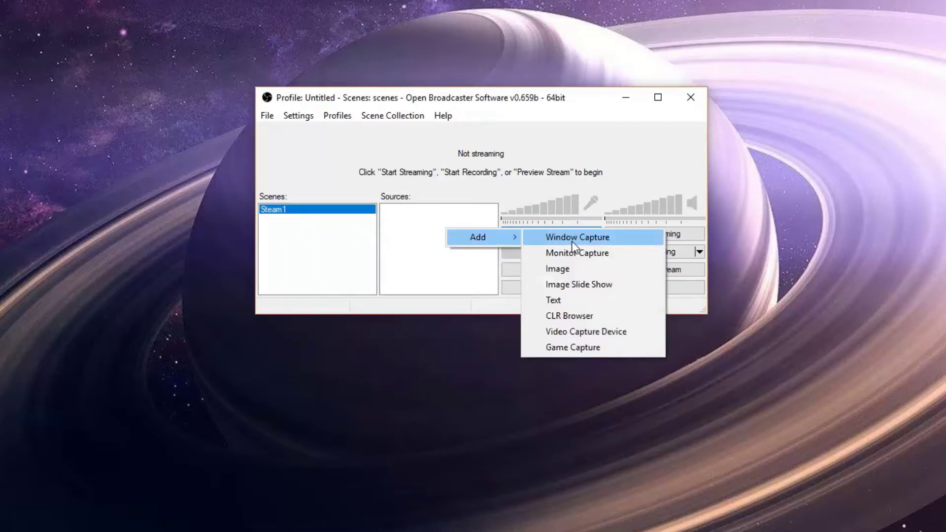
{"action": "left_click", "coordinate": [571, 241]}
{"action": "type", "text": "S"}
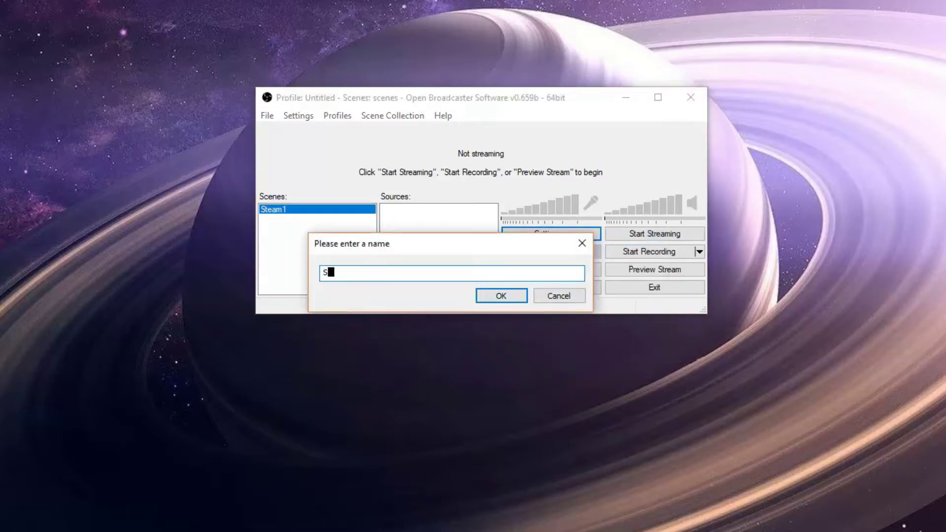
{"action": "type", "text": "team"}
{"action": "key", "text": "Return"}
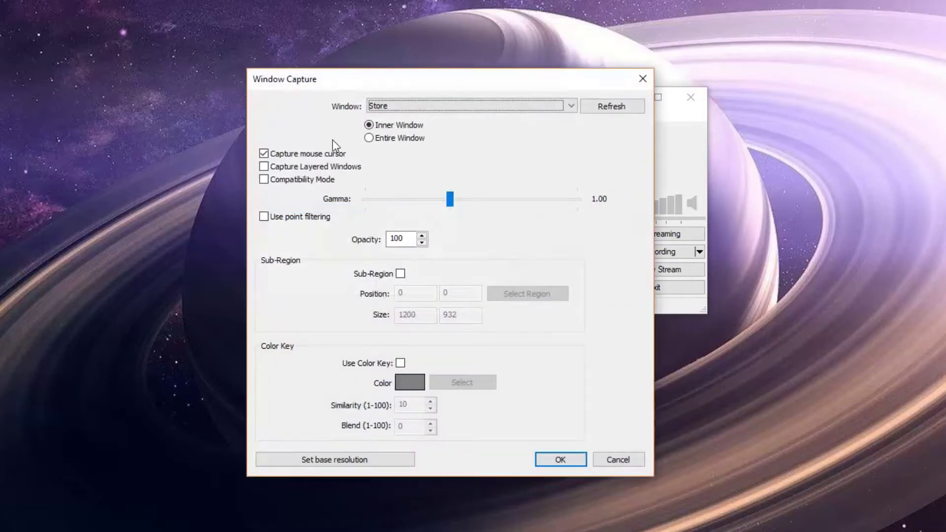
Bring Steam to the front and refresh the capture window list so Steam can be chosen
{"action": "left_click", "coordinate": [470, 106]}
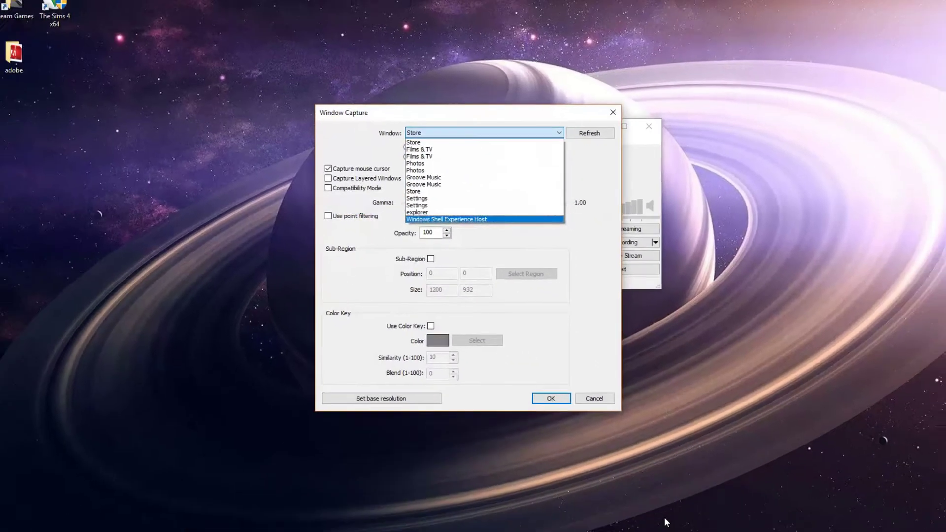
{"action": "left_click", "coordinate": [665, 522]}
{"action": "left_click", "coordinate": [668, 490]}
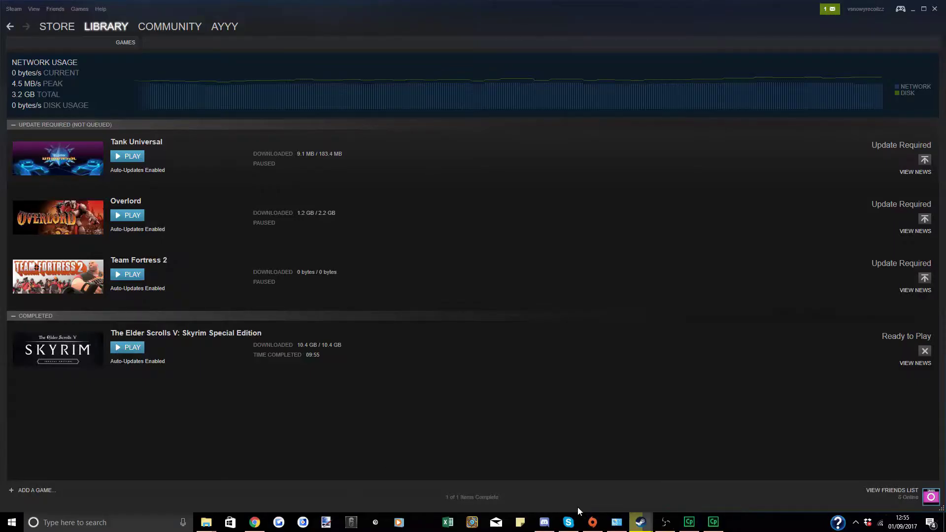
{"action": "left_click", "coordinate": [666, 523]}
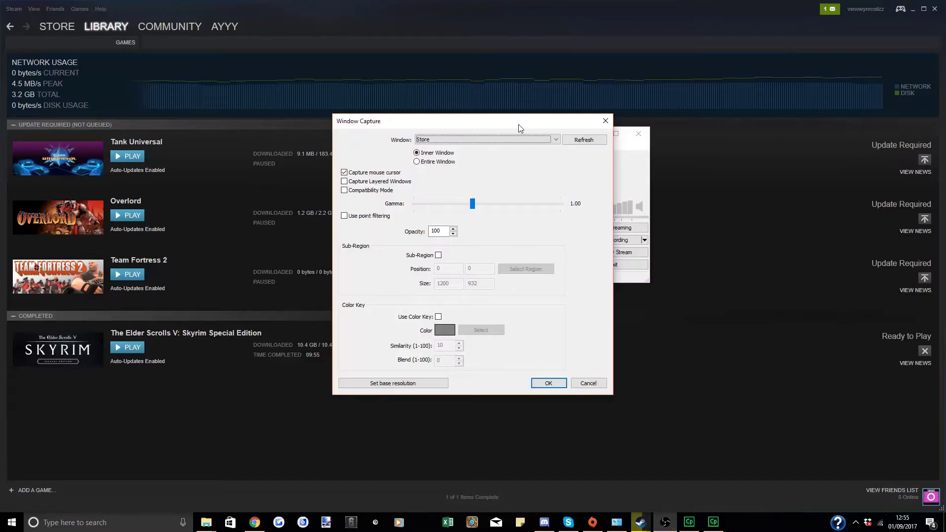
{"action": "left_click", "coordinate": [584, 140]}
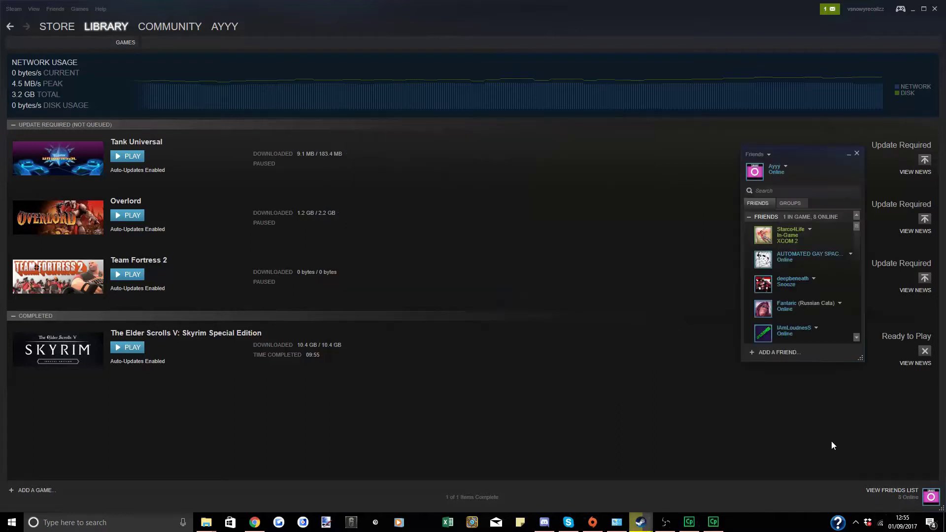
{"action": "left_click", "coordinate": [666, 522]}
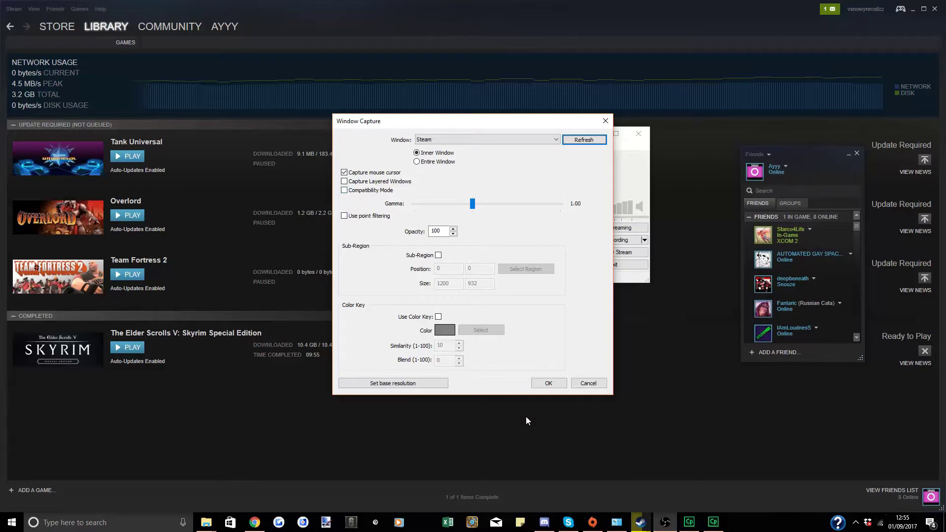
Confirm the Steam window capture, then make a brief test recording and stop it
{"action": "left_click", "coordinate": [549, 383]}
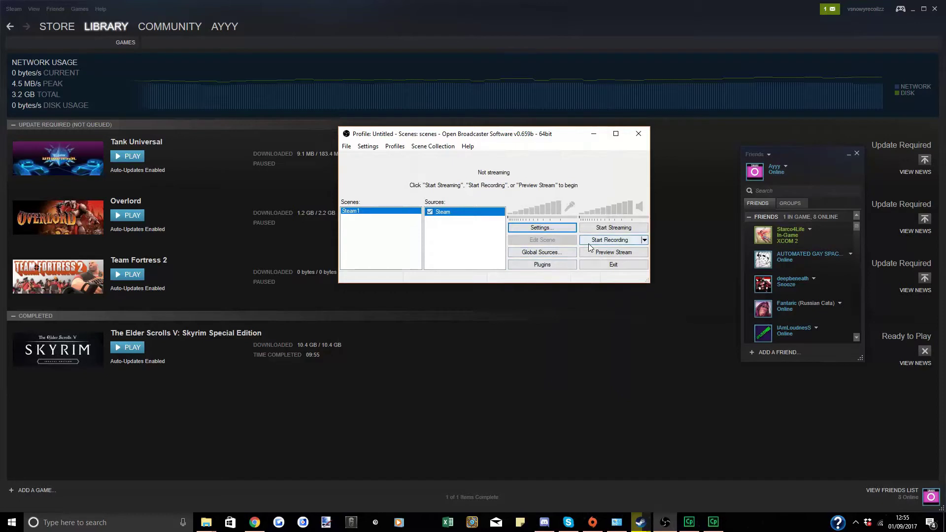
{"action": "left_click", "coordinate": [610, 240]}
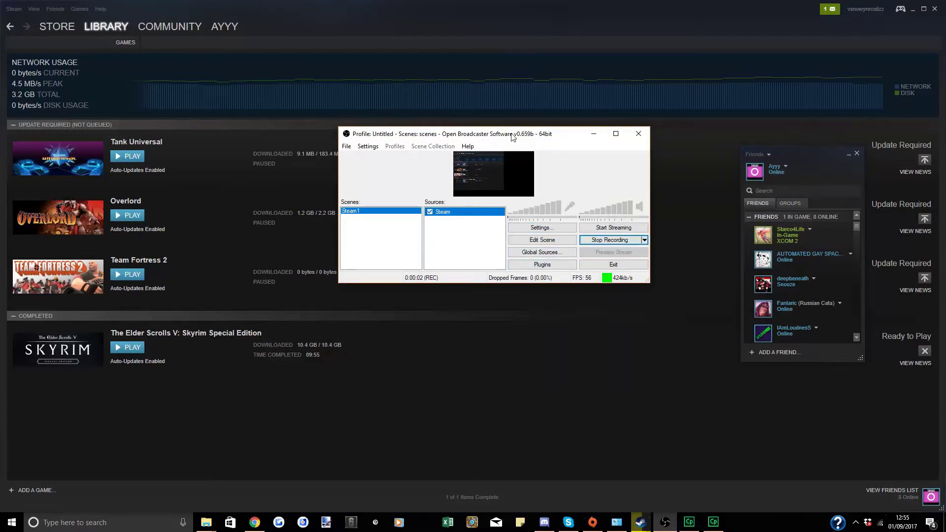
{"action": "left_click_drag", "start_coordinate": [514, 136], "coordinate": [287, 43]}
{"action": "left_click", "coordinate": [372, 148]}
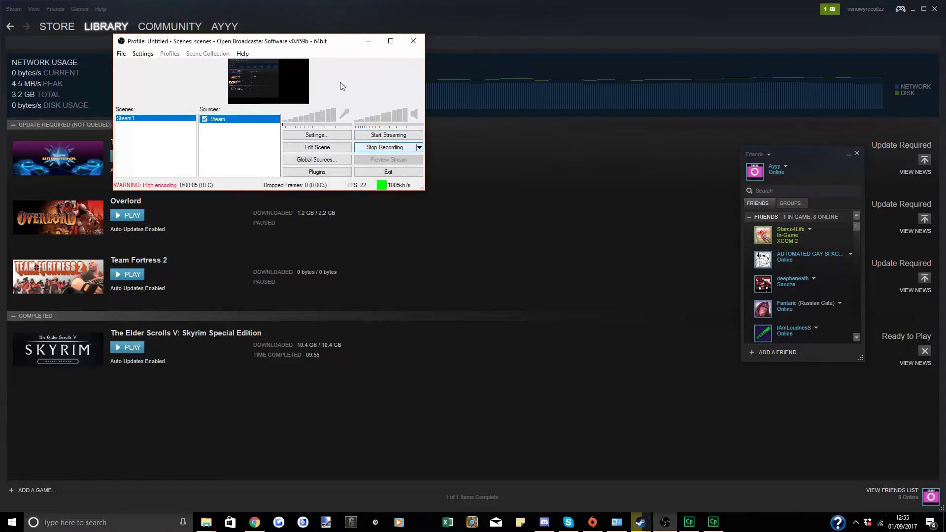
{"action": "left_click_drag", "start_coordinate": [299, 41], "coordinate": [569, 125]}
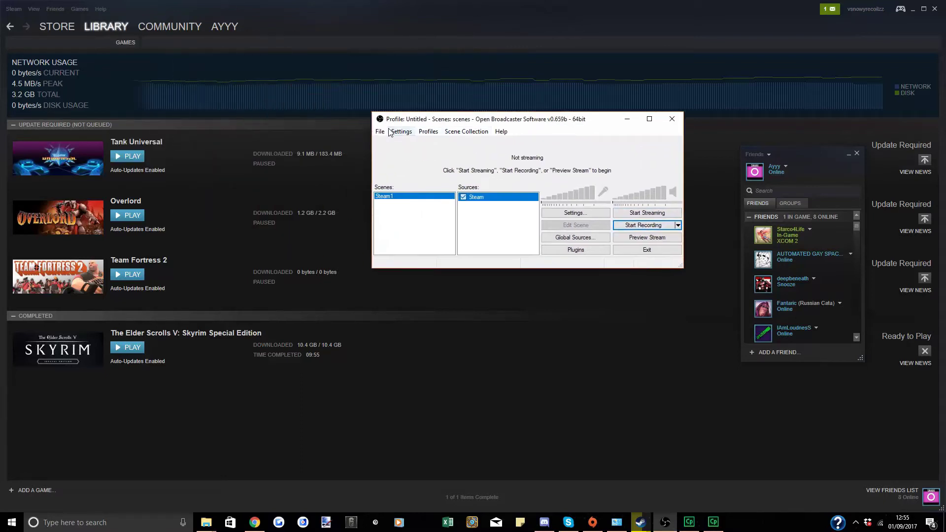
{"action": "left_click", "coordinate": [380, 131]}
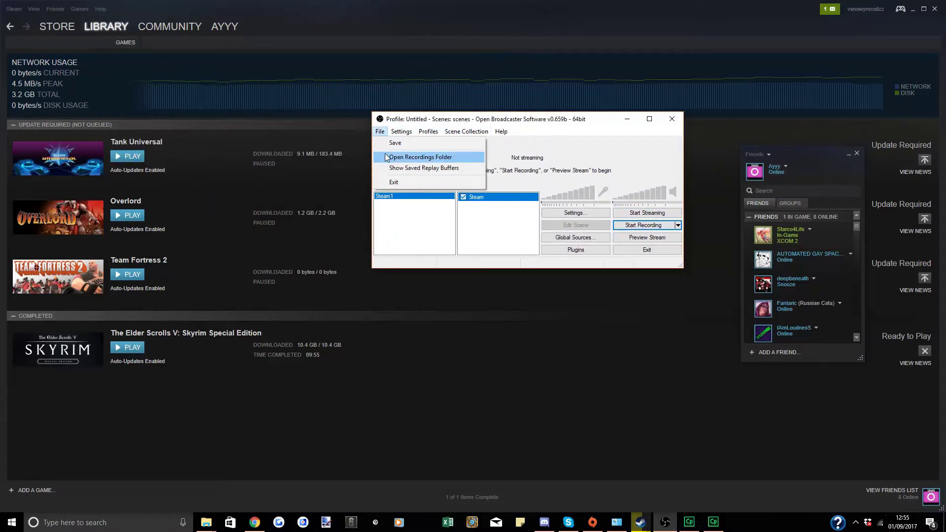
{"action": "left_click", "coordinate": [420, 156]}
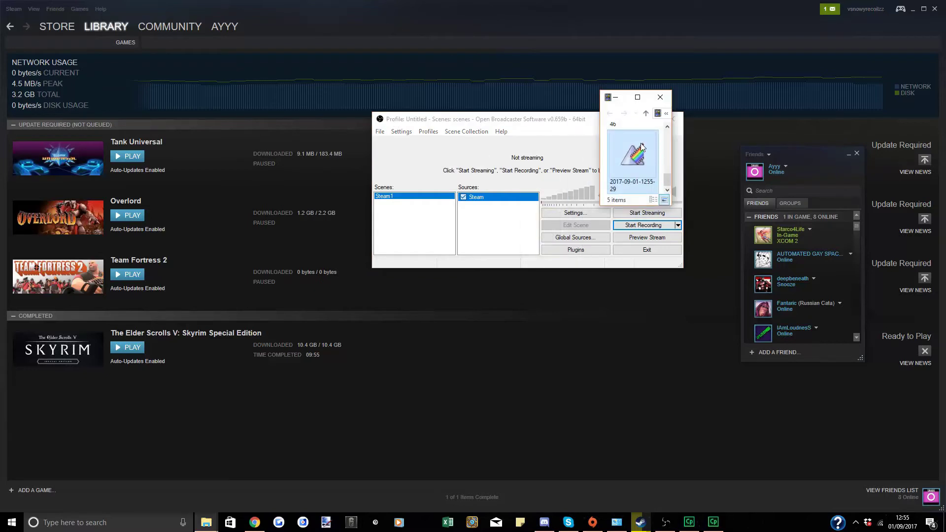
{"action": "left_click", "coordinate": [660, 97]}
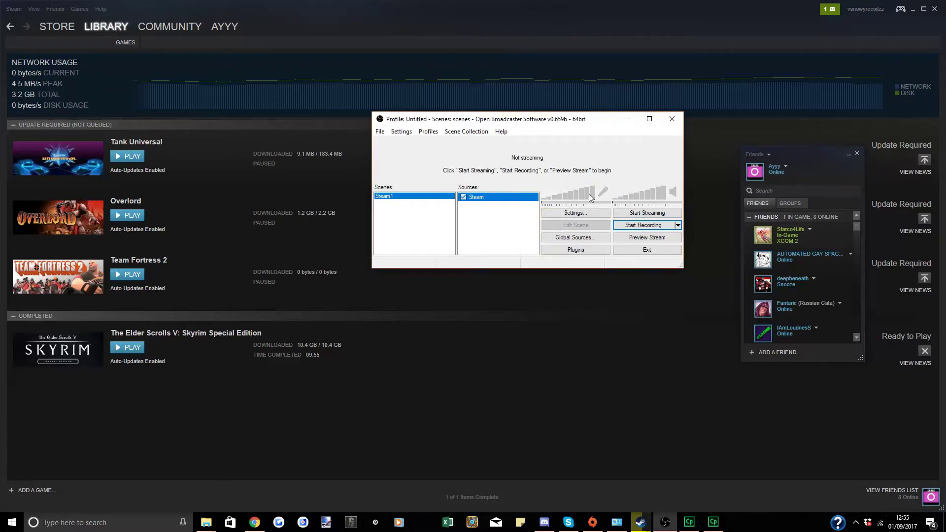
{"action": "left_click_drag", "start_coordinate": [534, 126], "coordinate": [326, 177]}
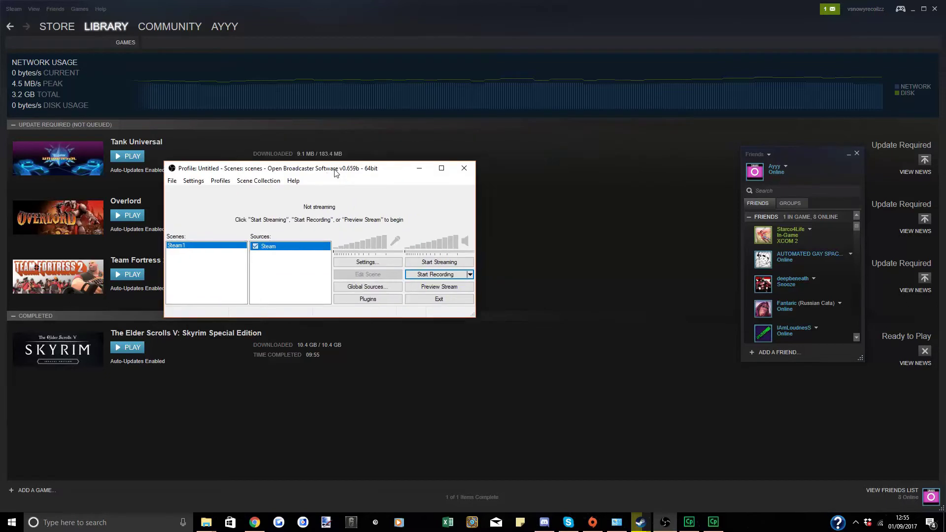